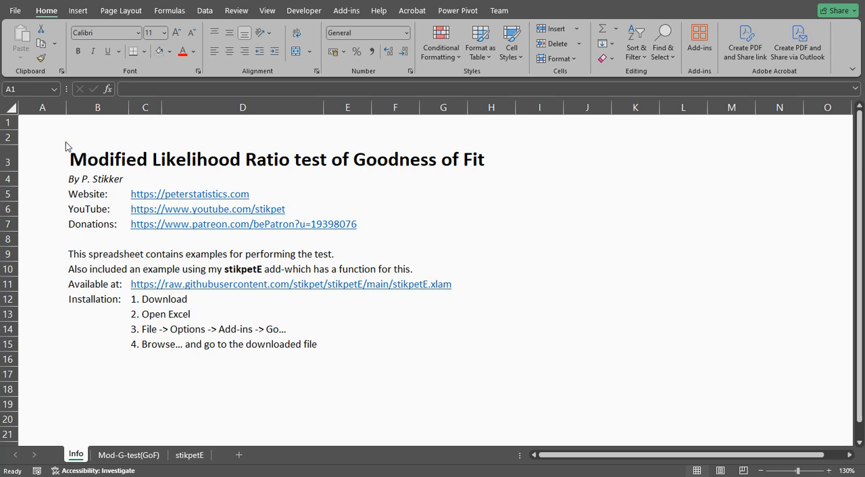
Step: Look over the stikpetE sheet and examine the marital data and number of categories on the Mod-G-test(GoF) sheet
{"action": "left_click", "coordinate": [189, 457]}
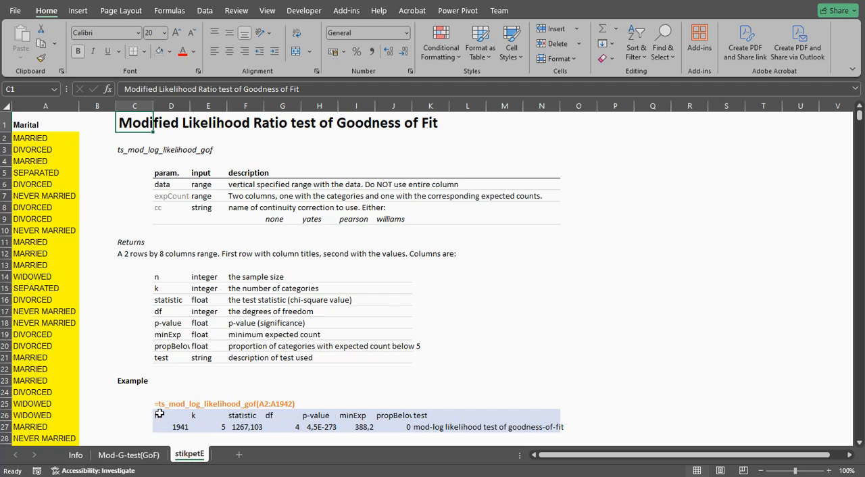
{"action": "left_click", "coordinate": [130, 455]}
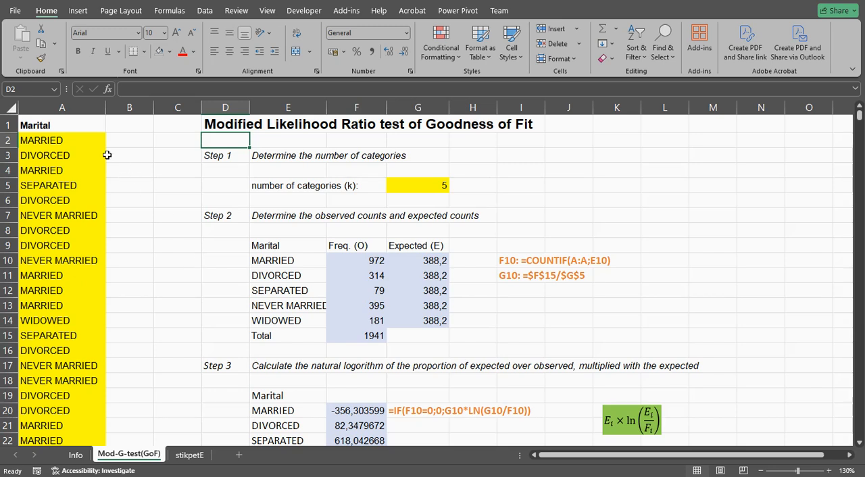
{"action": "left_click", "coordinate": [67, 108]}
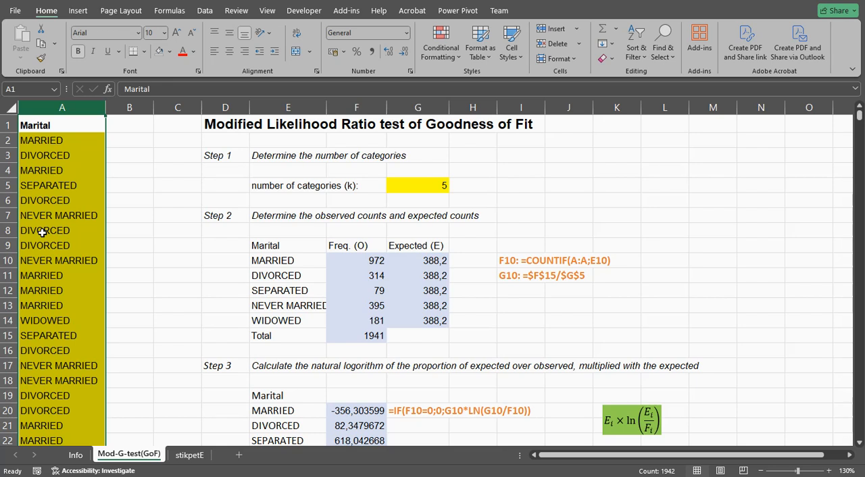
{"action": "left_click", "coordinate": [271, 183]}
{"action": "left_click", "coordinate": [428, 187]}
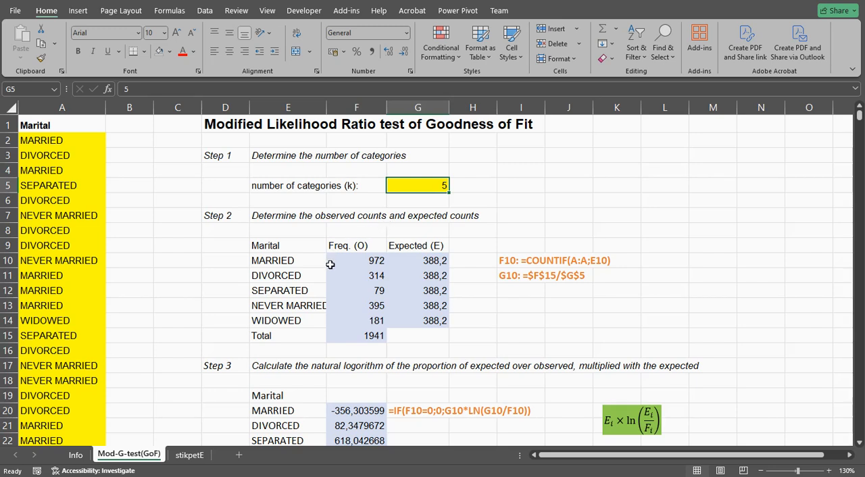
Step: Examine the marital category labels in E10:E14 and the COUNTIF formula for the observed count in F10
{"action": "left_click_drag", "start_coordinate": [292, 263], "coordinate": [280, 320]}
{"action": "double_click", "coordinate": [360, 260]}
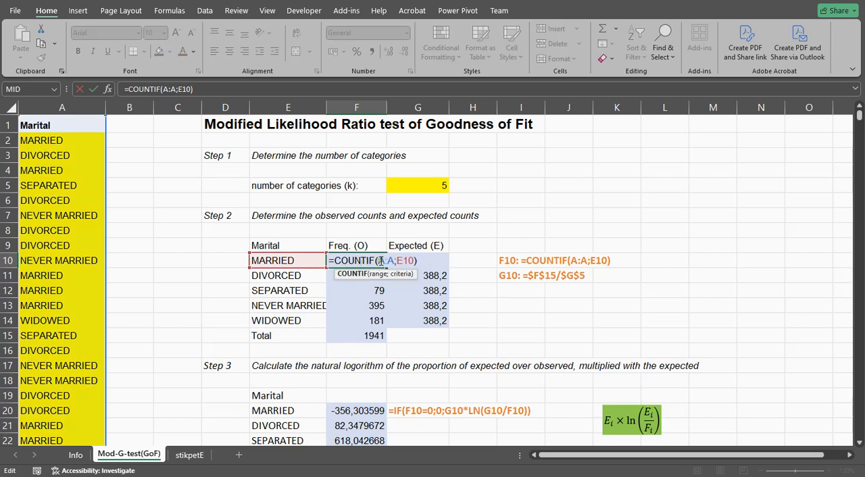
{"action": "double_click", "coordinate": [404, 260]}
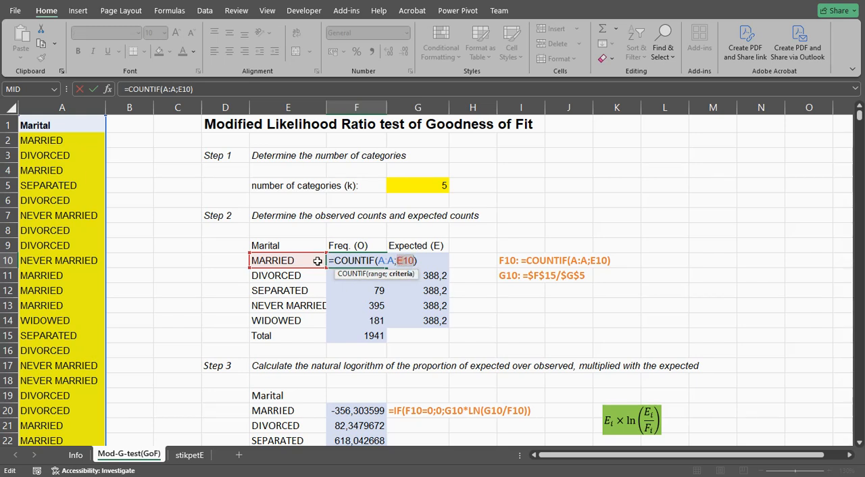
{"action": "key", "text": "Return"}
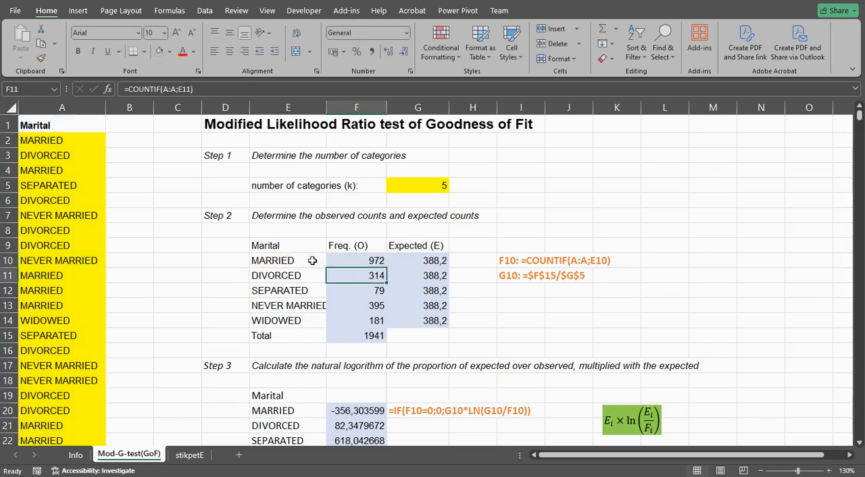
Step: Inspect the total formula in F15 and the expected count formula in G10, leaving both unchanged
{"action": "left_click", "coordinate": [371, 333]}
{"action": "key", "text": "alt+equal"}
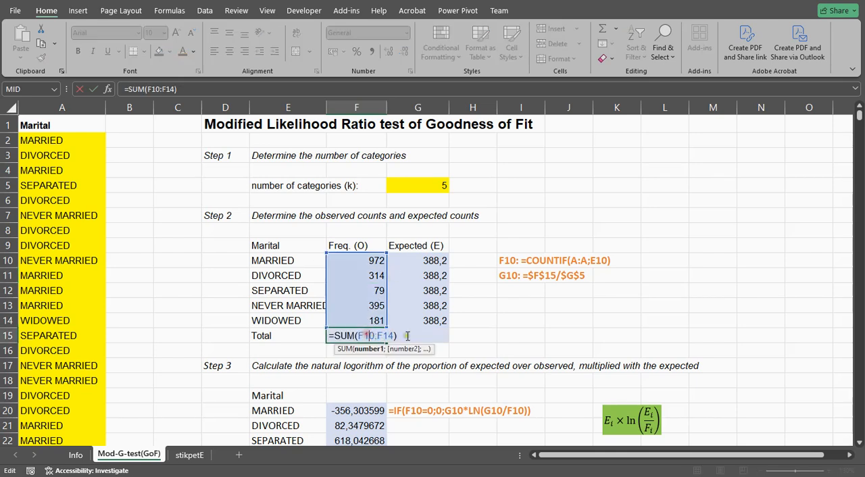
{"action": "key", "text": "Return"}
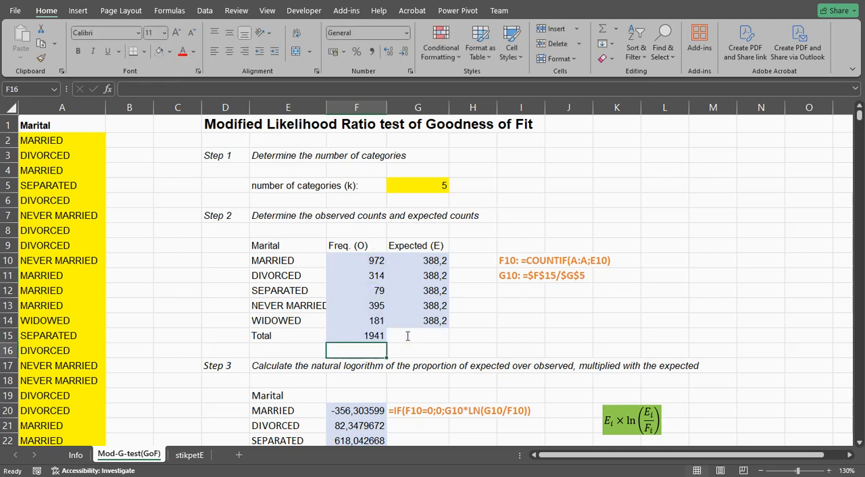
{"action": "double_click", "coordinate": [433, 260]}
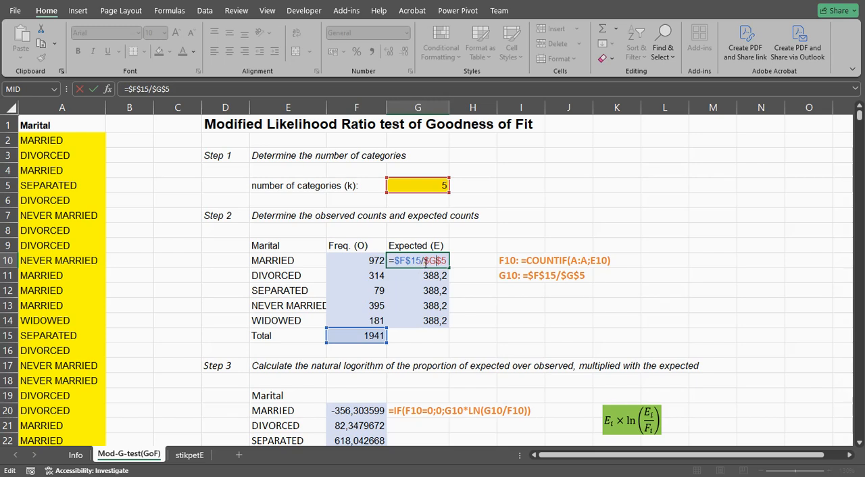
{"action": "key", "text": "Return"}
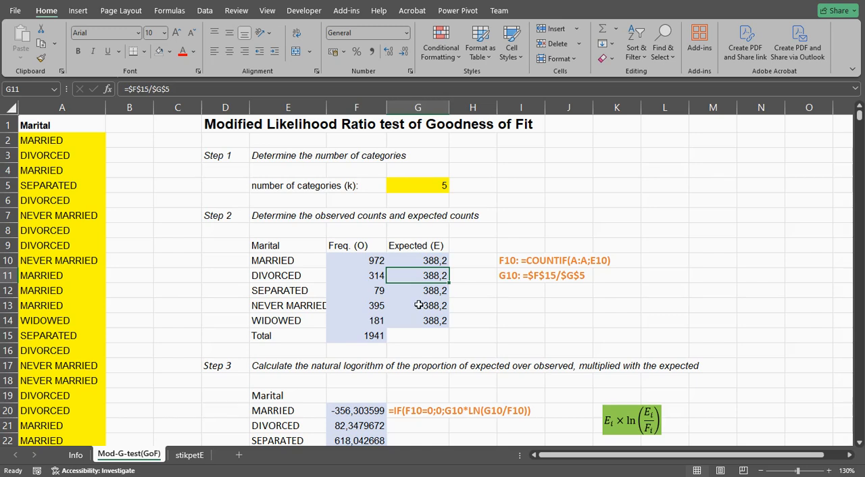
Step: Examine the Step 3 formula in F20 that multiplies the expected count by the logarithm of expected over observed
{"action": "scroll", "coordinate": [444, 273], "scroll_direction": "down", "scroll_amount": 1}
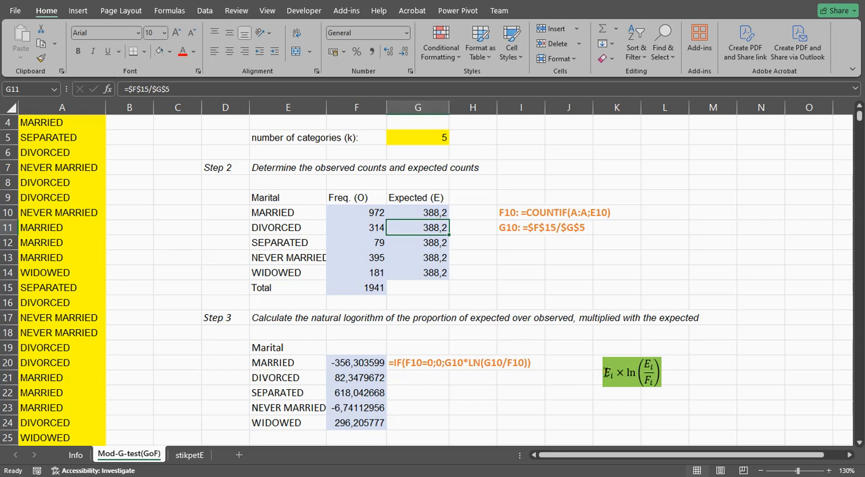
{"action": "double_click", "coordinate": [368, 363]}
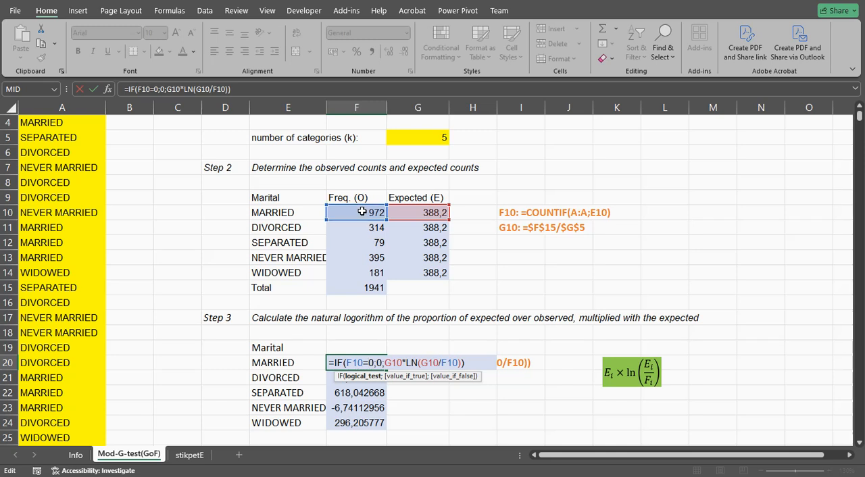
{"action": "key", "text": "Return"}
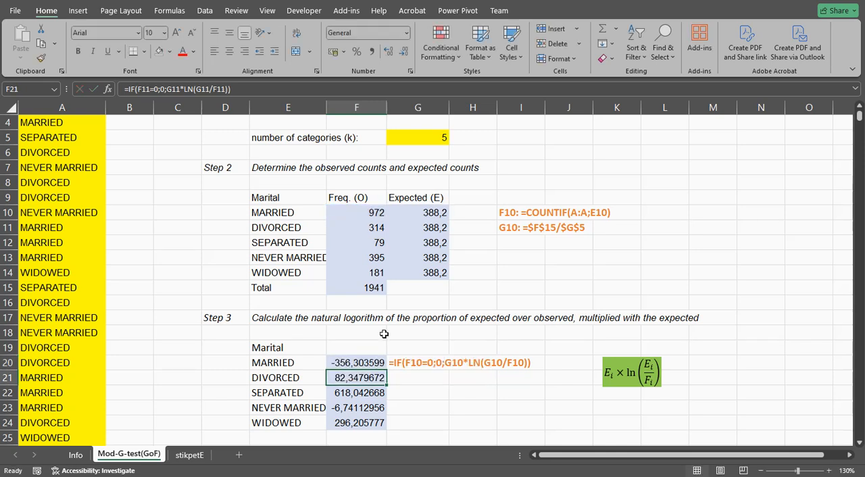
Step: Inspect the Step 4 sum formula in F28 and the Step 5 chi-square value formula in F32
{"action": "scroll", "coordinate": [459, 363], "scroll_direction": "down", "scroll_amount": 2}
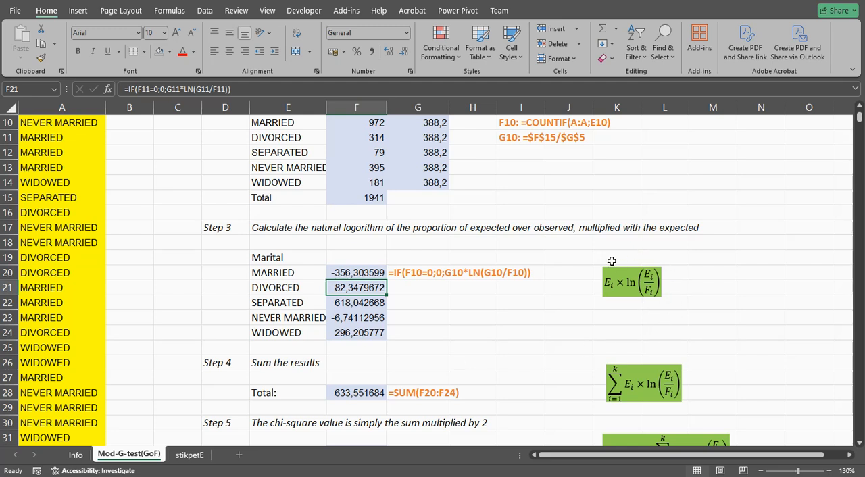
{"action": "scroll", "coordinate": [576, 316], "scroll_direction": "down", "scroll_amount": 1}
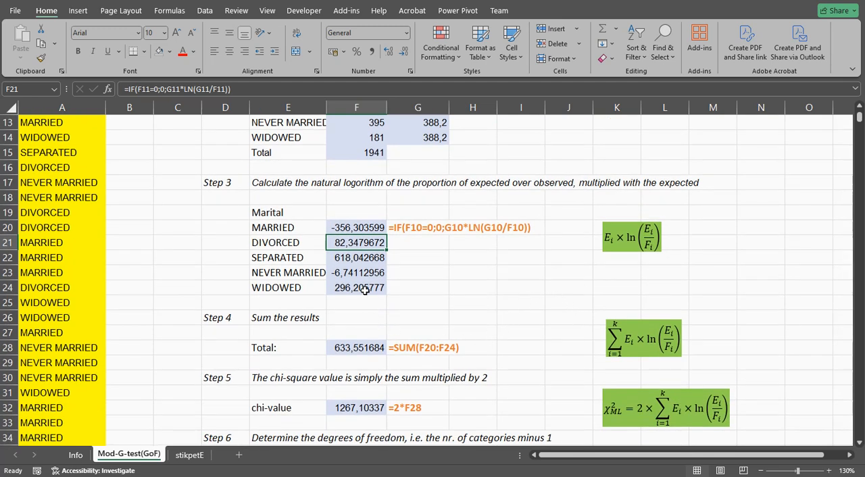
{"action": "double_click", "coordinate": [346, 351]}
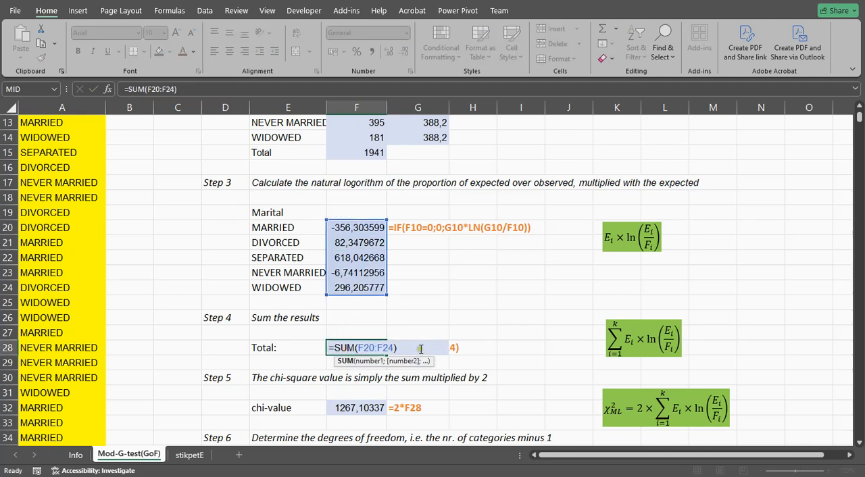
{"action": "key", "text": "Escape"}
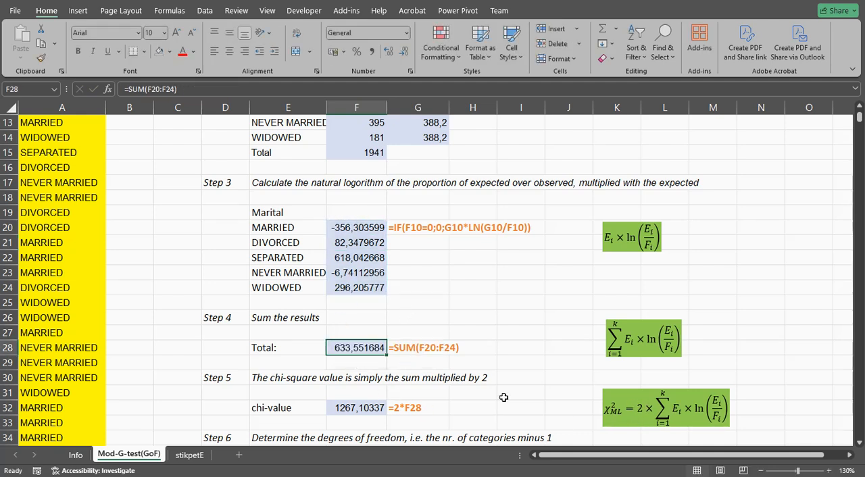
{"action": "double_click", "coordinate": [363, 409]}
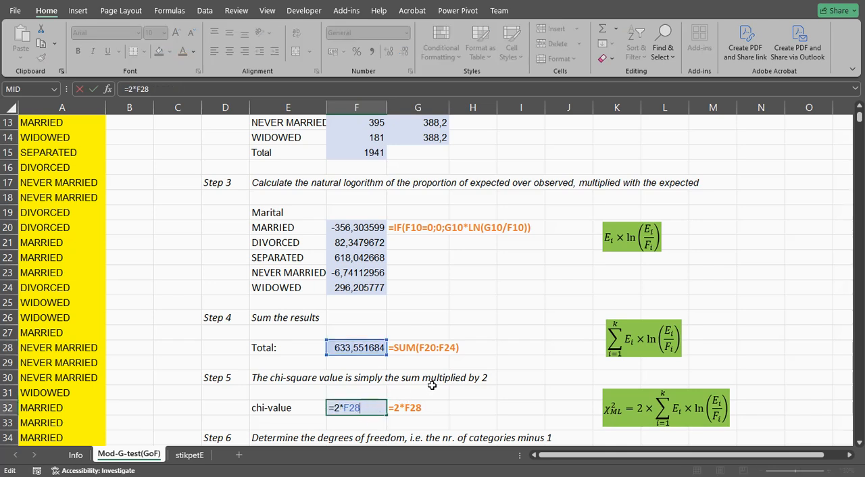
{"action": "key", "text": "Return"}
Step: Inspect the degrees of freedom formula in F36 and the arguments of the CHISQ.DIST.RT p-value formula in F40
{"action": "scroll", "coordinate": [478, 348], "scroll_direction": "down", "scroll_amount": 2}
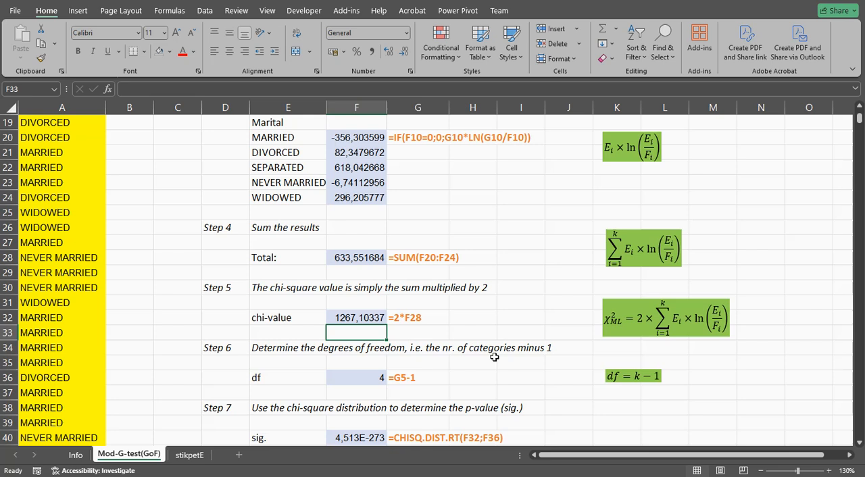
{"action": "left_click", "coordinate": [360, 377]}
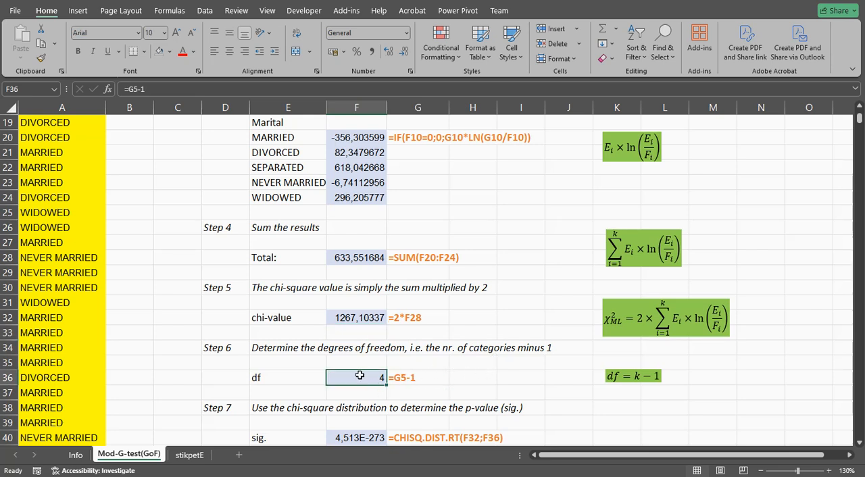
{"action": "scroll", "coordinate": [361, 375], "scroll_direction": "down", "scroll_amount": 1}
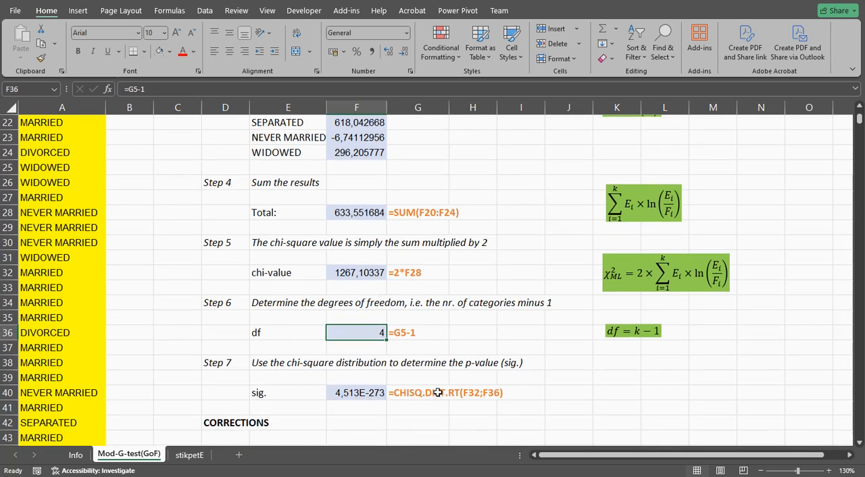
{"action": "double_click", "coordinate": [374, 394]}
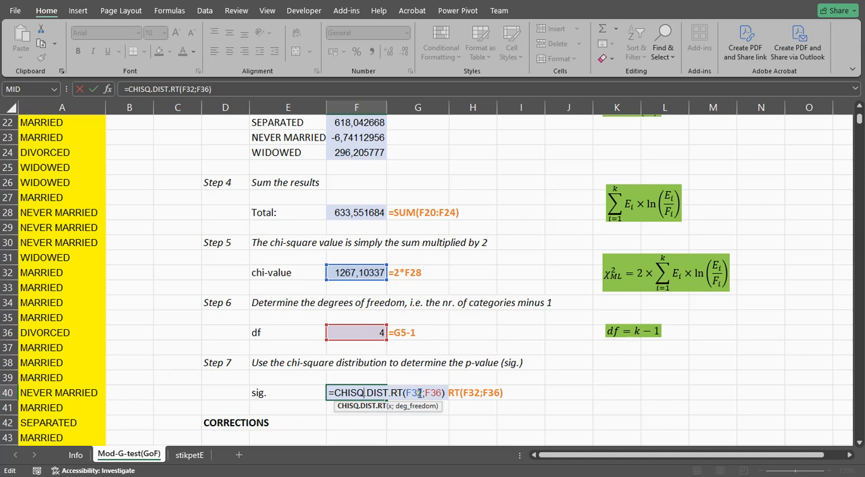
{"action": "double_click", "coordinate": [414, 392]}
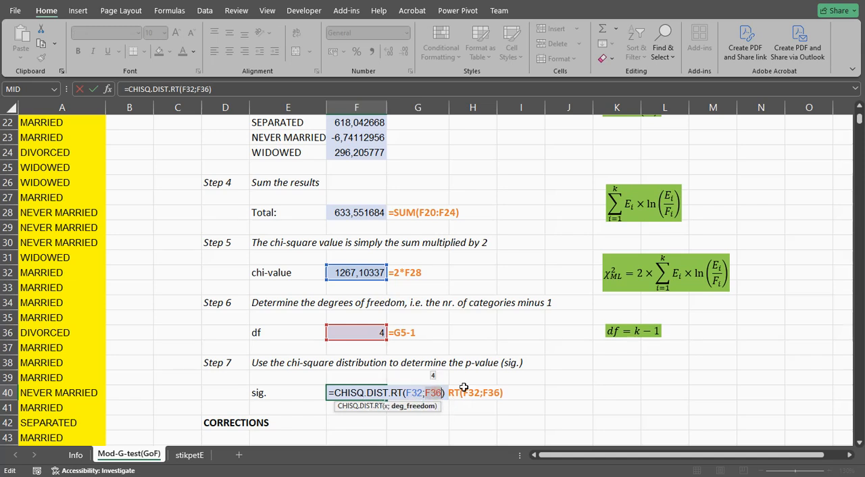
{"action": "key", "text": "Return"}
Step: Examine the Yates correction's observed and expected counts and the nested IF formula for the adjusted count in H51
{"action": "scroll", "coordinate": [463, 387], "scroll_direction": "down", "scroll_amount": 3}
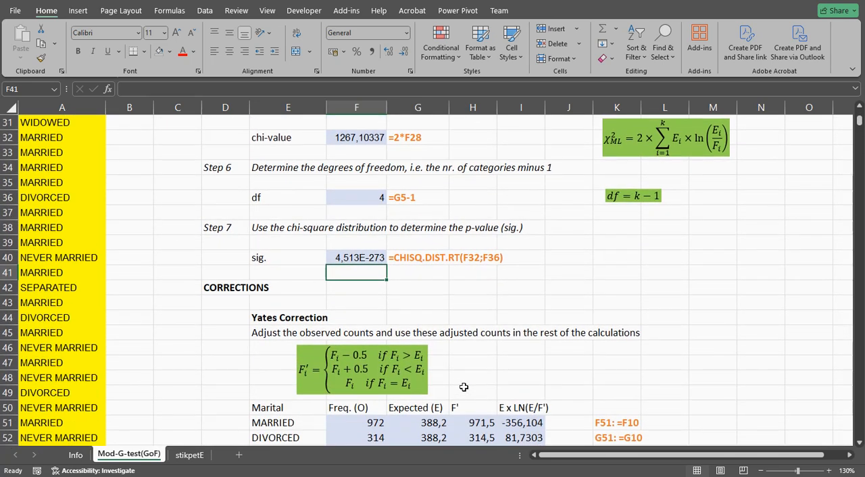
{"action": "scroll", "coordinate": [463, 387], "scroll_direction": "down", "scroll_amount": 1}
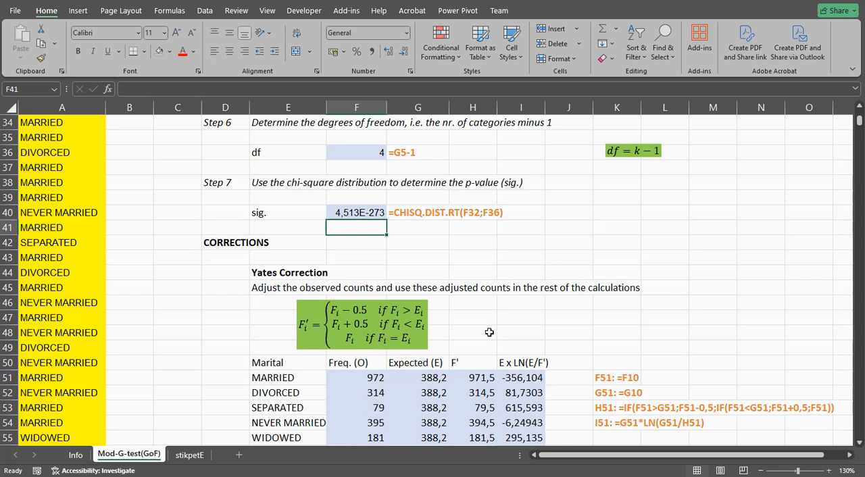
{"action": "scroll", "coordinate": [489, 332], "scroll_direction": "down", "scroll_amount": 2}
{"action": "left_click_drag", "start_coordinate": [359, 287], "coordinate": [352, 351]}
{"action": "left_click_drag", "start_coordinate": [404, 287], "coordinate": [404, 350]}
{"action": "double_click", "coordinate": [468, 289]}
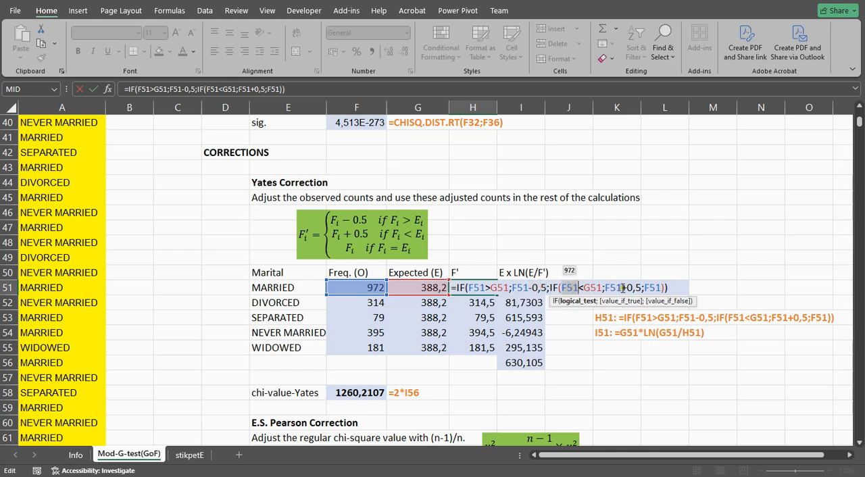
{"action": "left_click", "coordinate": [650, 289]}
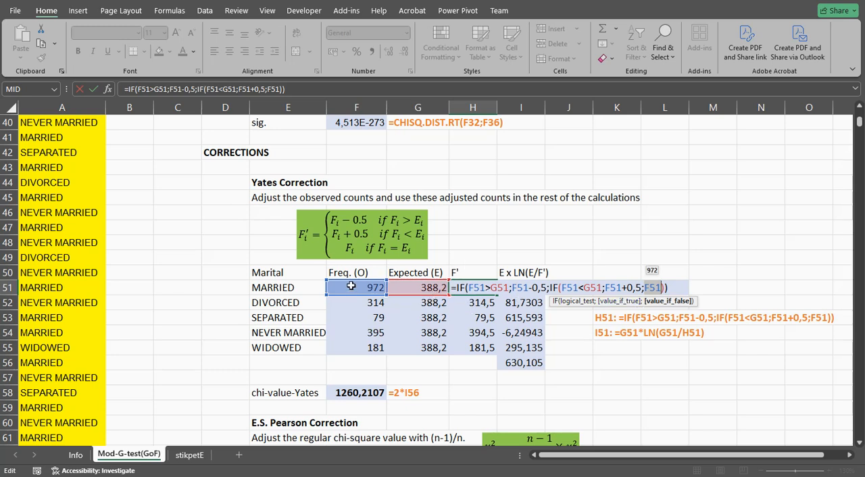
{"action": "key", "text": "Return"}
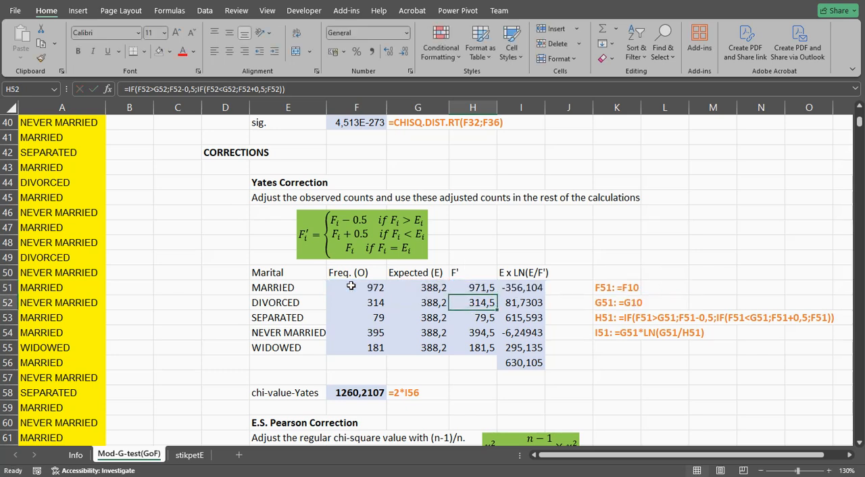
Step: Inspect the Yates correction's E x LN(E/F') formula in I51 and its sum formula in I56
{"action": "left_click", "coordinate": [522, 288]}
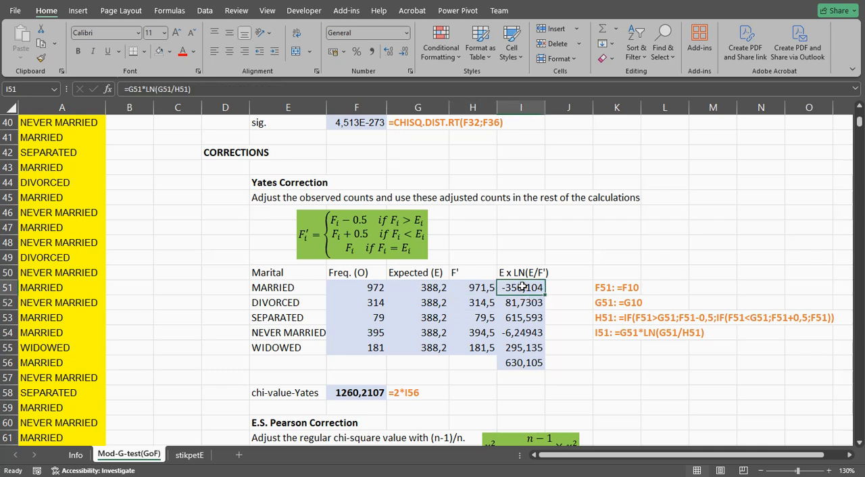
{"action": "double_click", "coordinate": [523, 287]}
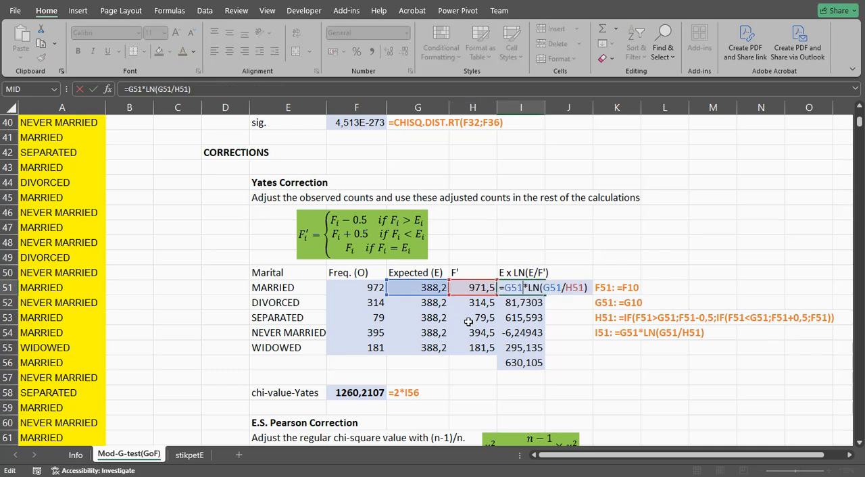
{"action": "key", "text": "Escape"}
{"action": "double_click", "coordinate": [525, 362]}
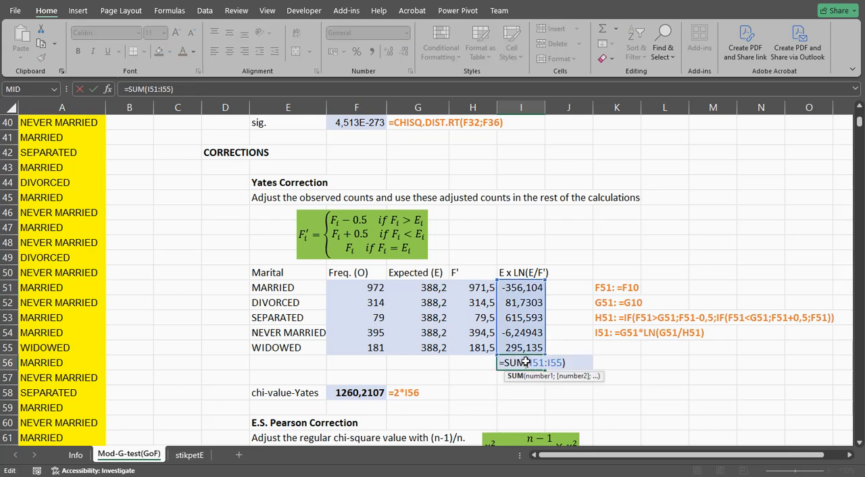
{"action": "key", "text": "Return"}
Step: Inspect the E.S. Pearson correction's factor formula in F63 and its corrected chi-value formula in F65
{"action": "scroll", "coordinate": [525, 362], "scroll_direction": "down", "scroll_amount": 3}
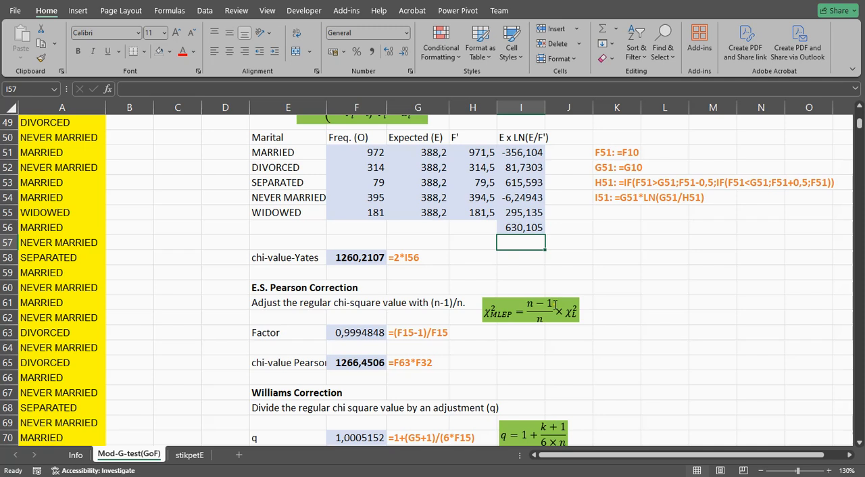
{"action": "double_click", "coordinate": [375, 334]}
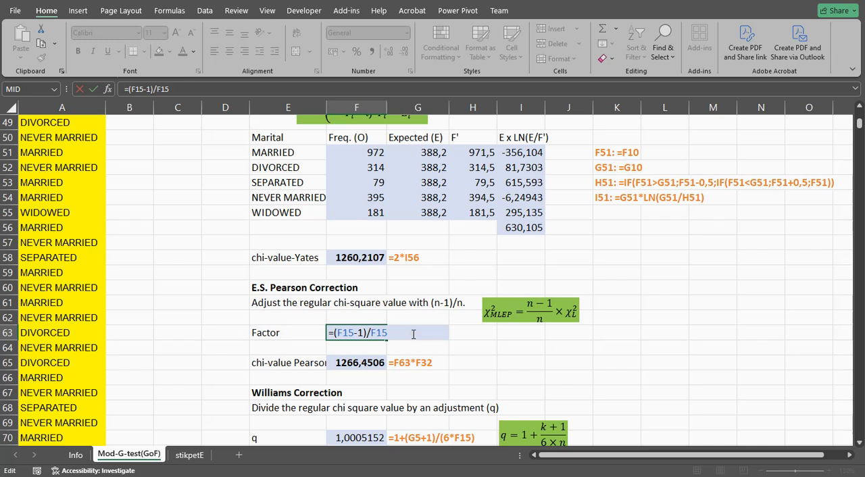
{"action": "key", "text": "Return"}
{"action": "left_click", "coordinate": [356, 364]}
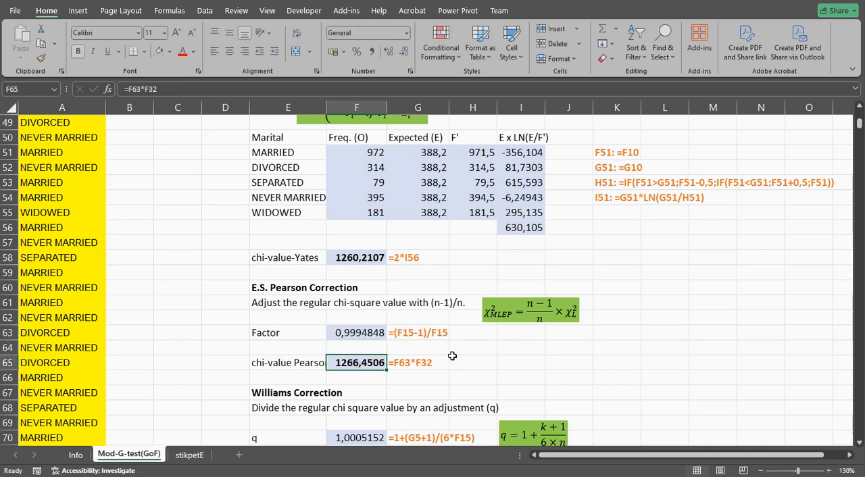
Step: Trace the cell references used by the E.S. Pearson corrected chi-value formula in F65
{"action": "double_click", "coordinate": [359, 365]}
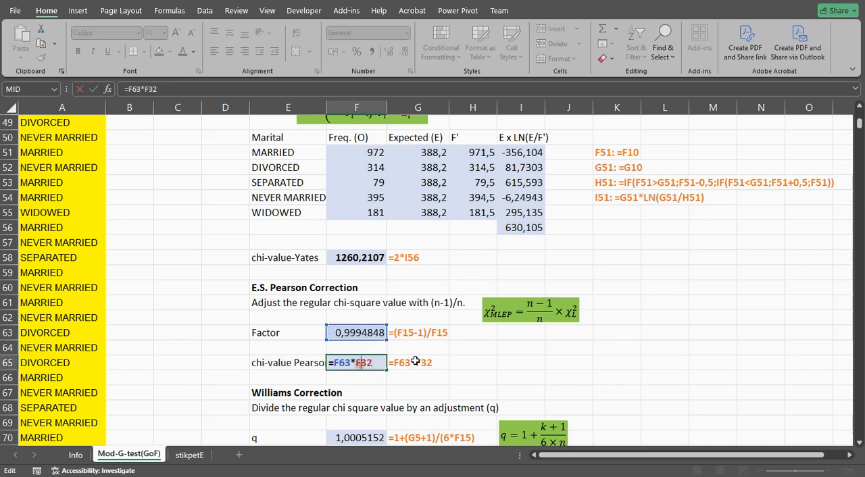
{"action": "key", "text": "Return"}
Step: Inspect the Williams correction's adjustment factor q formula in F70 and its corrected chi-value formula in F72
{"action": "scroll", "coordinate": [414, 362], "scroll_direction": "down", "scroll_amount": 3}
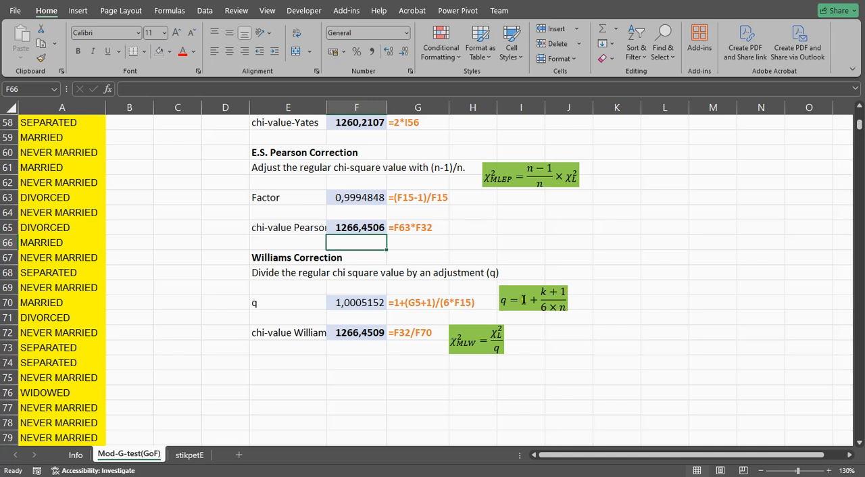
{"action": "double_click", "coordinate": [378, 303]}
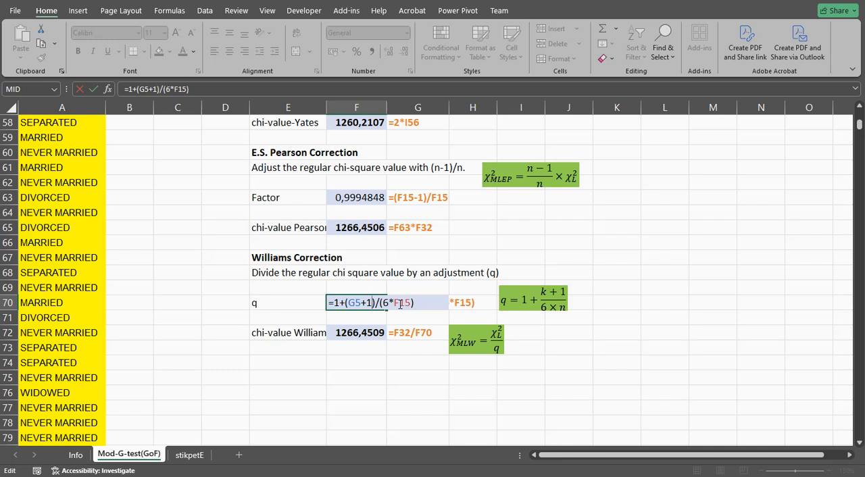
{"action": "key", "text": "Return"}
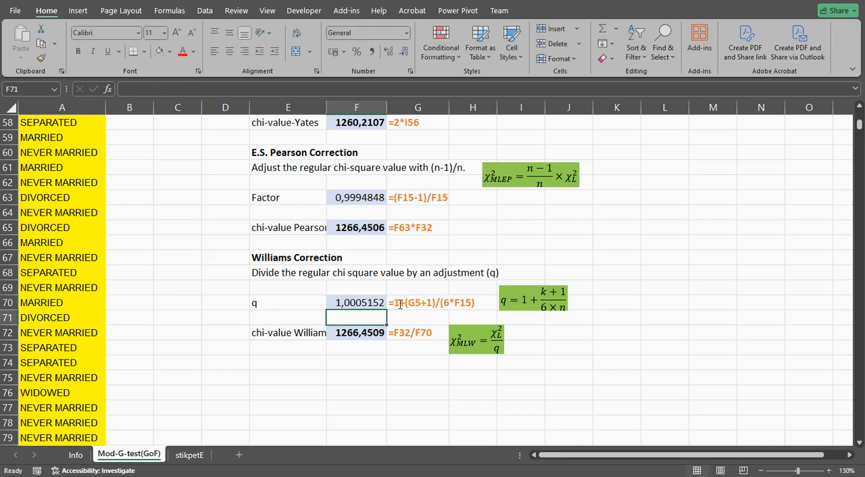
{"action": "double_click", "coordinate": [356, 335]}
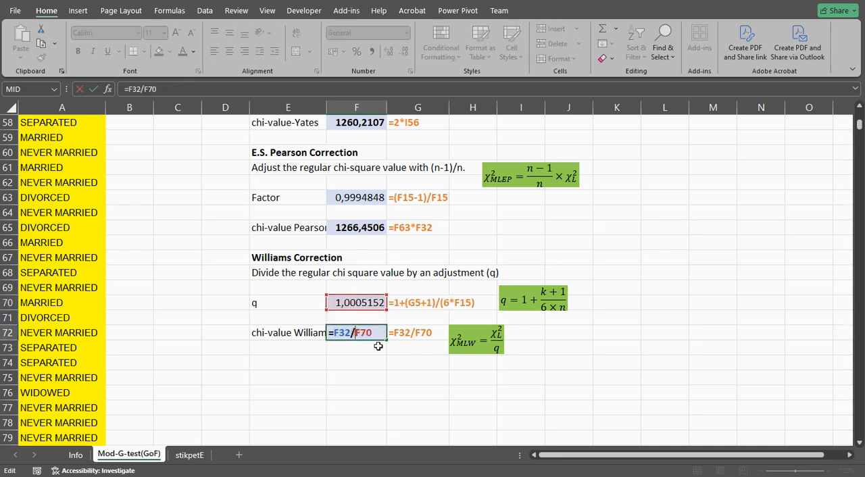
{"action": "key", "text": "Return"}
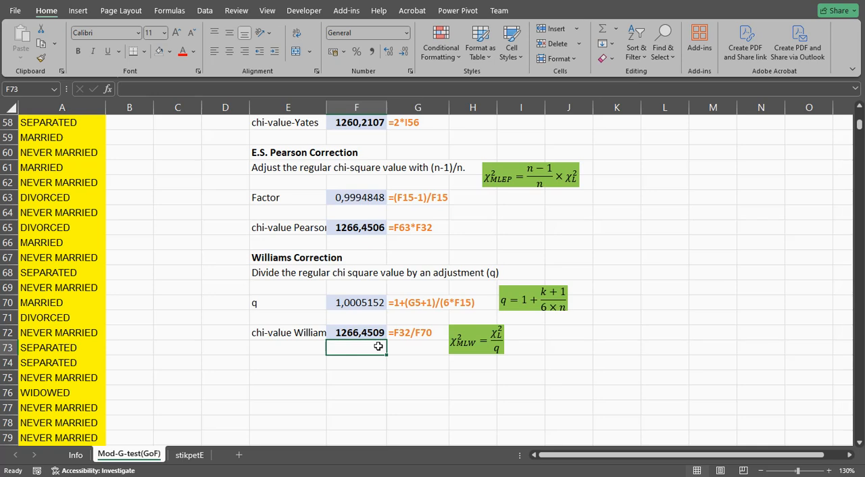
Step: Return to Step 7 and review the CHISQ.DIST.RT significance formula in F40 alongside the Yates correction section
{"action": "scroll", "coordinate": [378, 346], "scroll_direction": "up", "scroll_amount": 5}
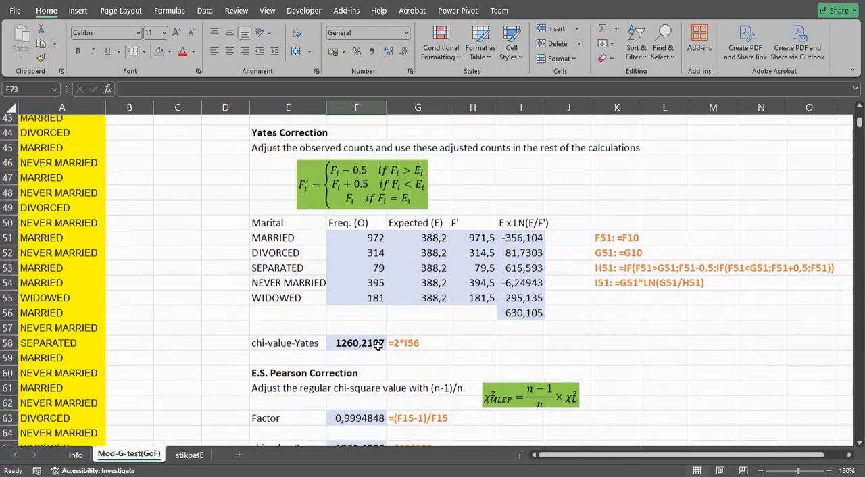
{"action": "scroll", "coordinate": [378, 345], "scroll_direction": "up", "scroll_amount": 3}
{"action": "left_click", "coordinate": [362, 213]}
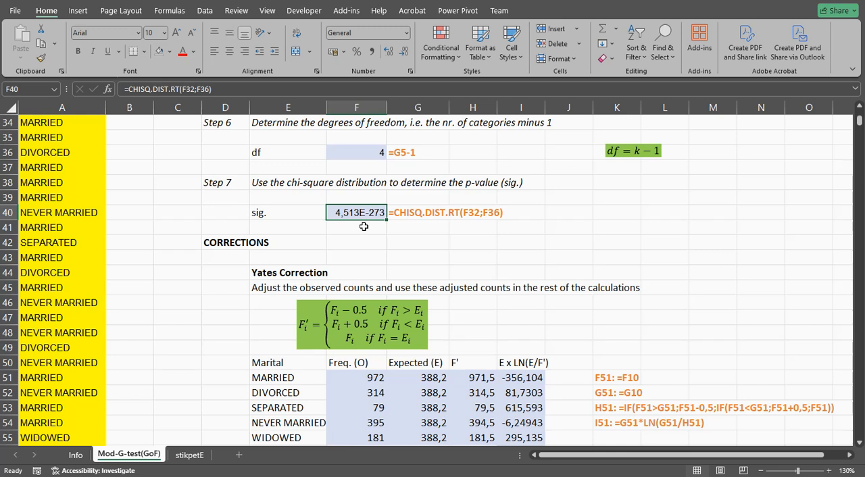
{"action": "scroll", "coordinate": [364, 226], "scroll_direction": "down", "scroll_amount": 1}
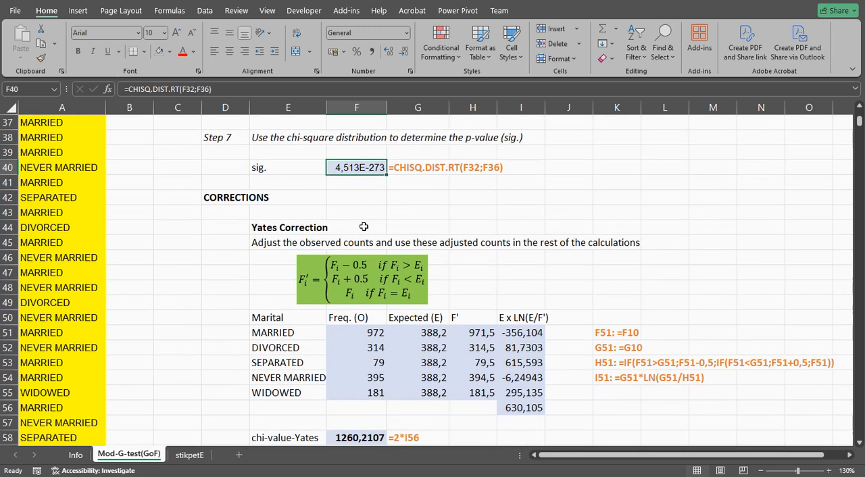